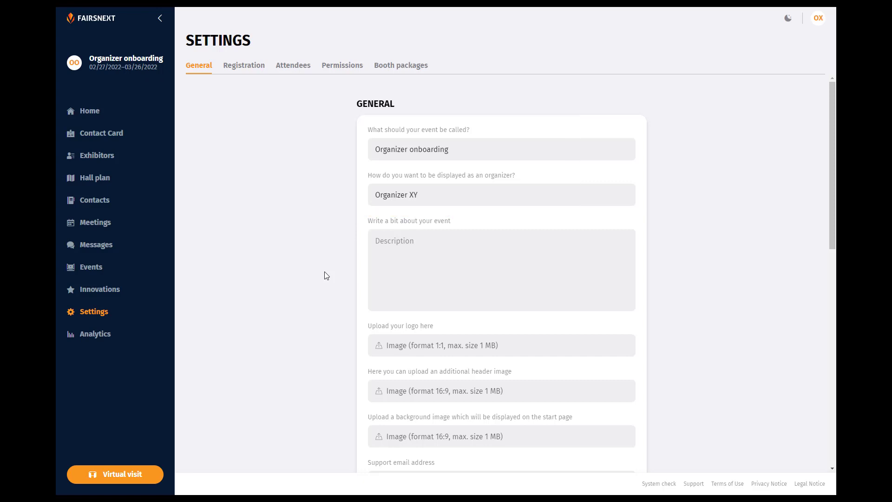
# - Paste the Fairsnext description sentence into the event description and add a 'Have fun' line
pyautogui.click(402, 244)
pyautogui.write('Fairsnext shows you how to easily create and edit a trade show as an')
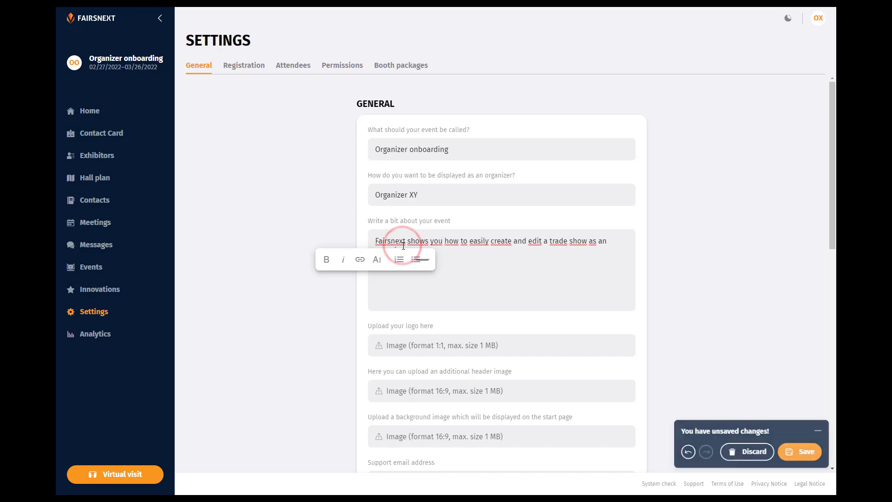
pyautogui.press('Return')
pyautogui.write('Have fun')
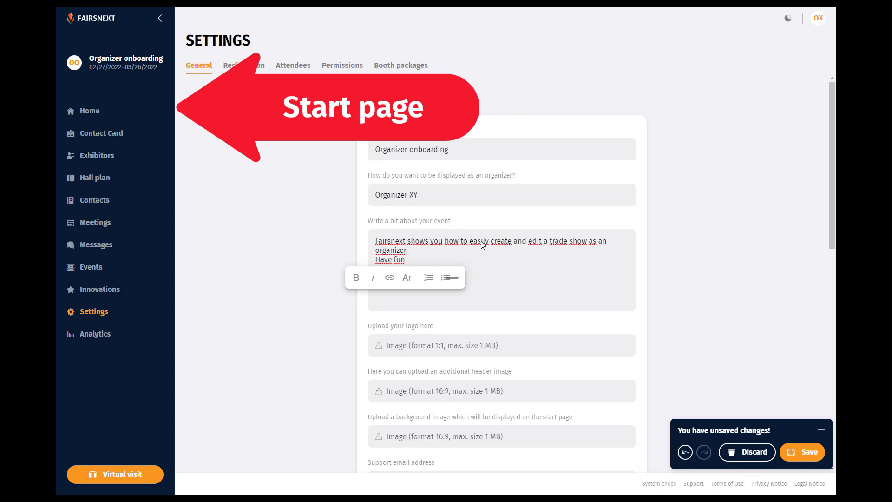
# - Make the word 'easily' bold and underline the 'Have fun' line
pyautogui.doubleClick(483, 245)
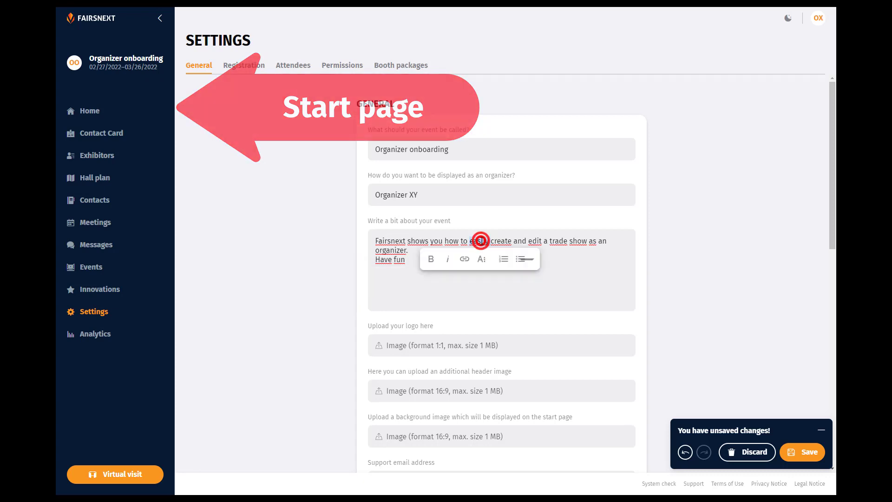
pyautogui.click(433, 259)
pyautogui.moveTo(405, 259); pyautogui.dragTo(373, 261)
pyautogui.click(392, 278)
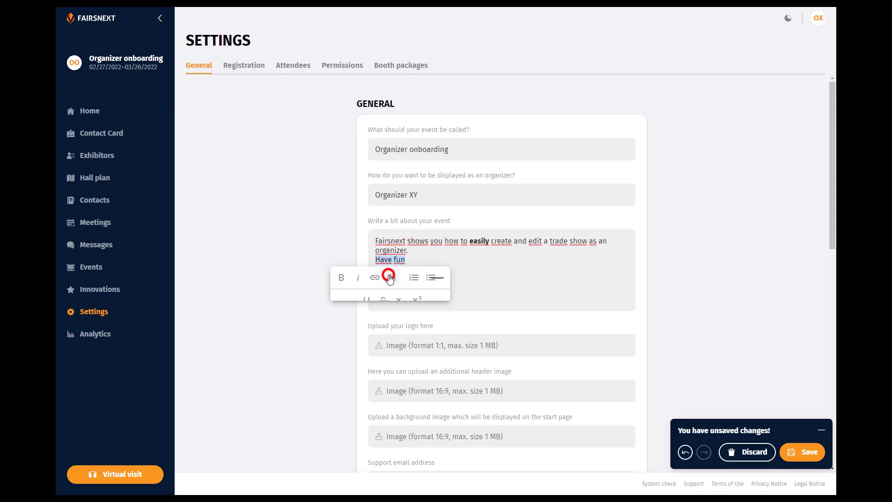
pyautogui.click(367, 300)
pyautogui.click(392, 277)
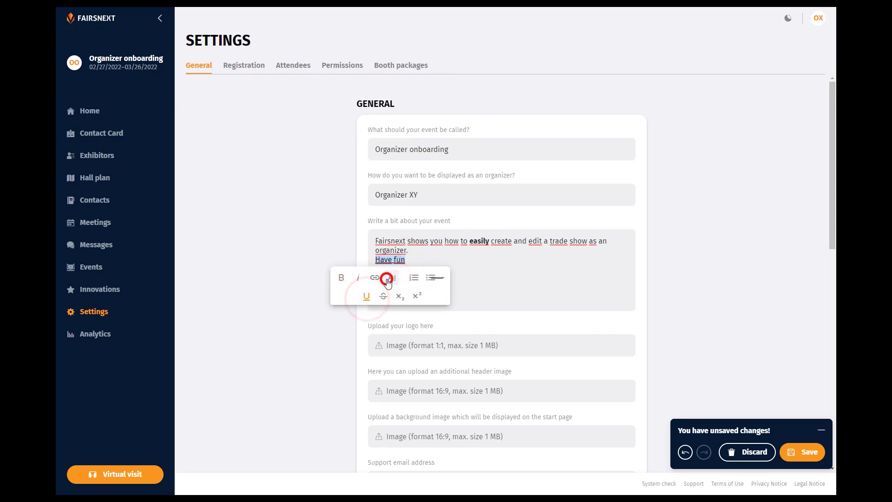
pyautogui.moveTo(376, 241); pyautogui.dragTo(405, 241)
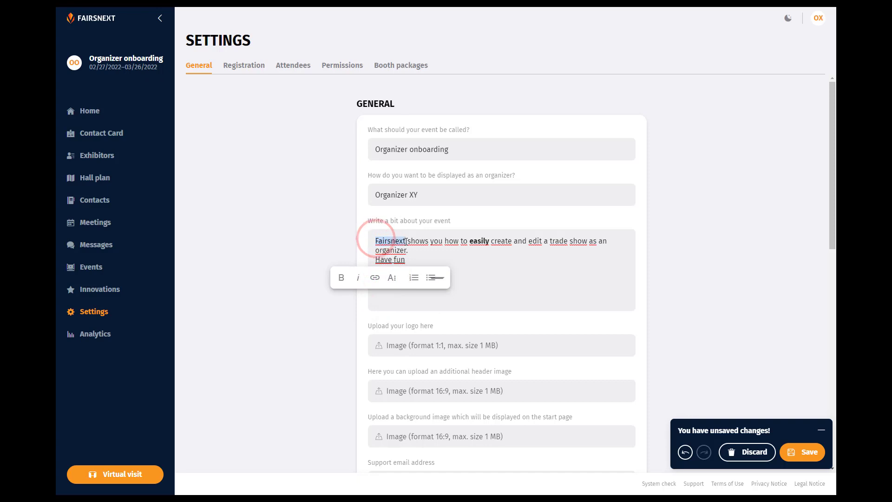
pyautogui.click(379, 261)
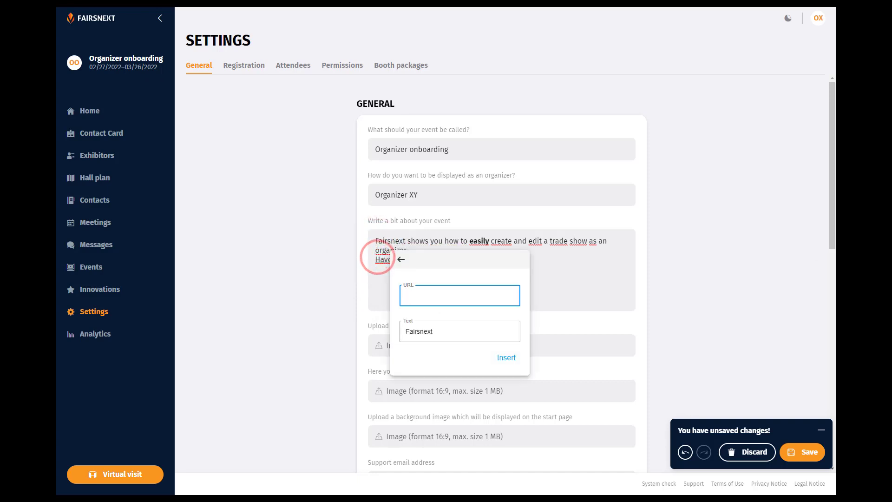
pyautogui.write('https://my.fairsnext.com')
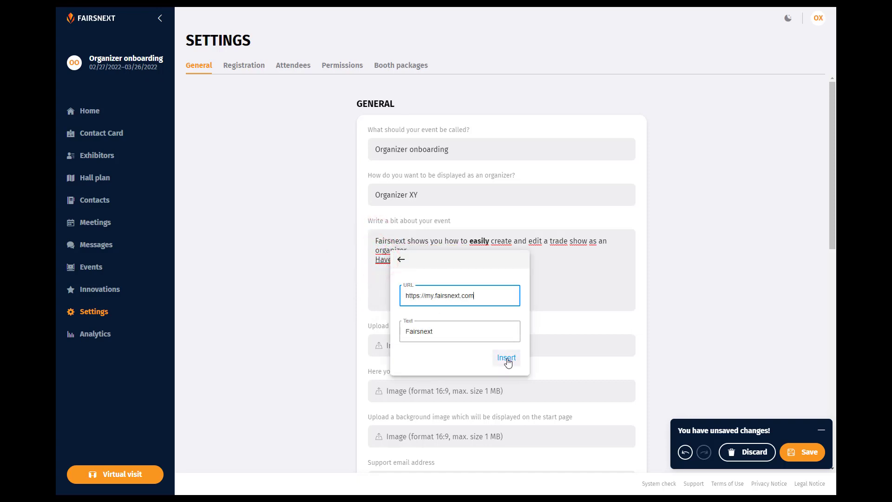
pyautogui.click(506, 357)
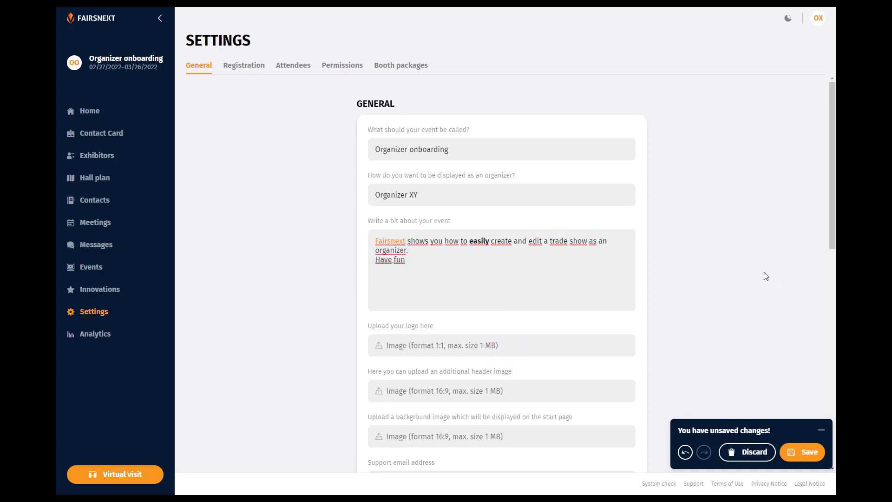
# - Upload Event_Logo_1-1.jpg as logo, Event_Header.jpg as header and Event_StartPage.jpg as background
pyautogui.scroll(-3, 766, 276)
pyautogui.click(457, 206)
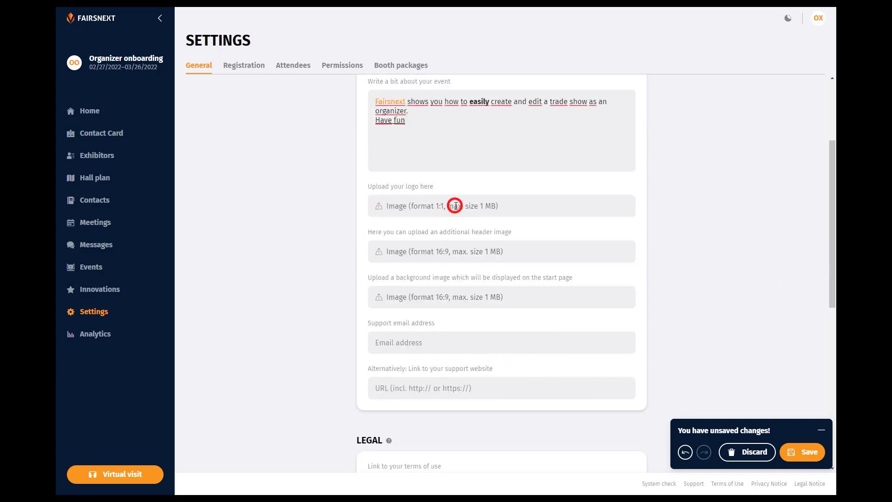
pyautogui.doubleClick(258, 97)
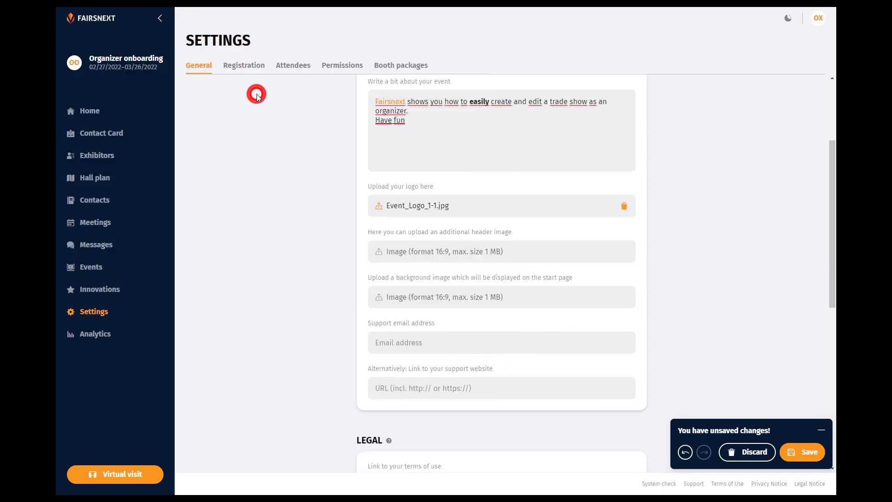
pyautogui.click(417, 252)
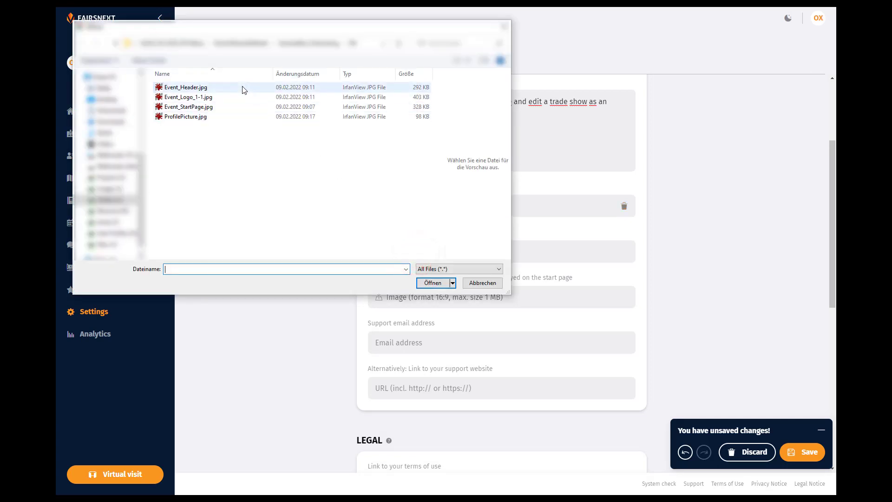
pyautogui.doubleClick(245, 86)
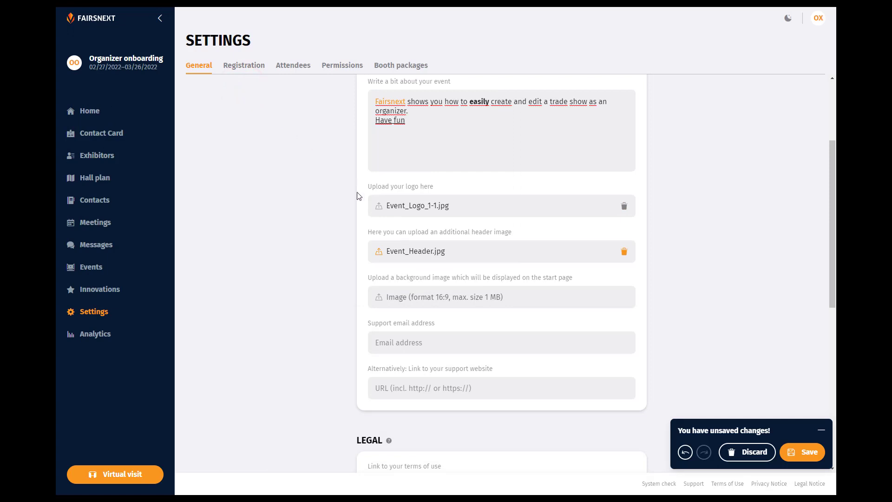
pyautogui.click(434, 297)
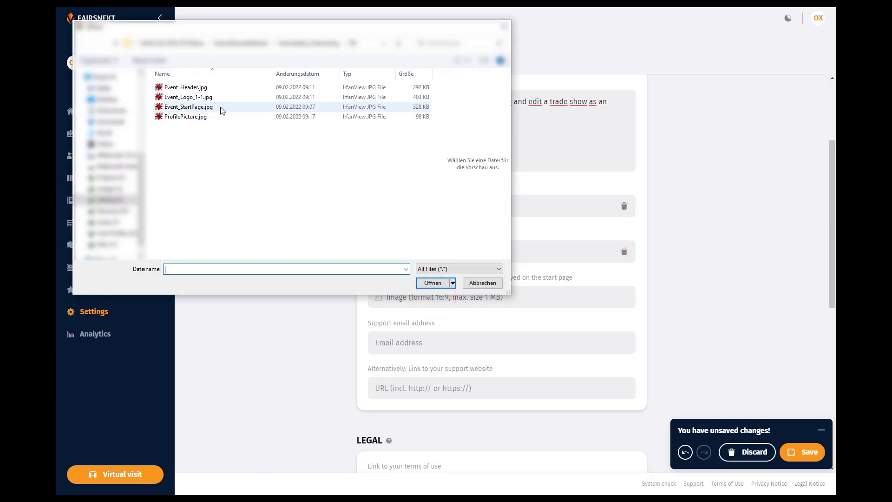
pyautogui.doubleClick(220, 107)
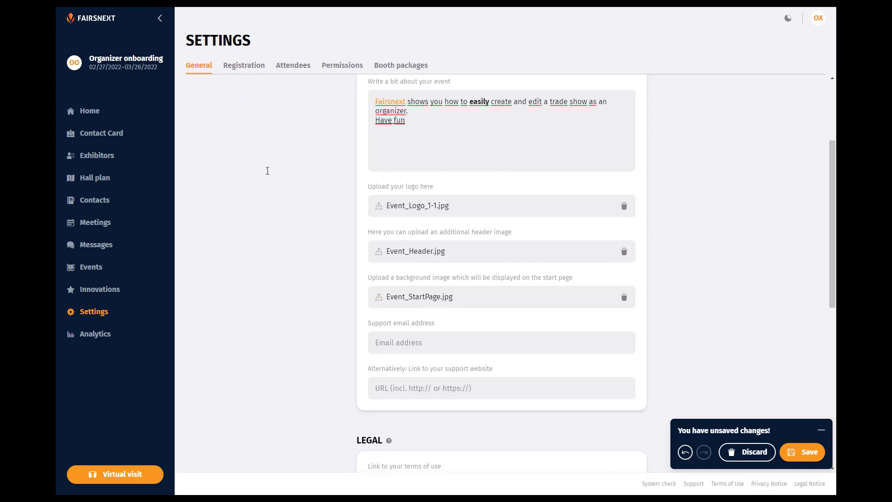
pyautogui.click(392, 343)
pyautogui.hotkey('ctrl', 'v')
pyautogui.click(488, 388)
pyautogui.write('https://www.fairsnext.com/support/')
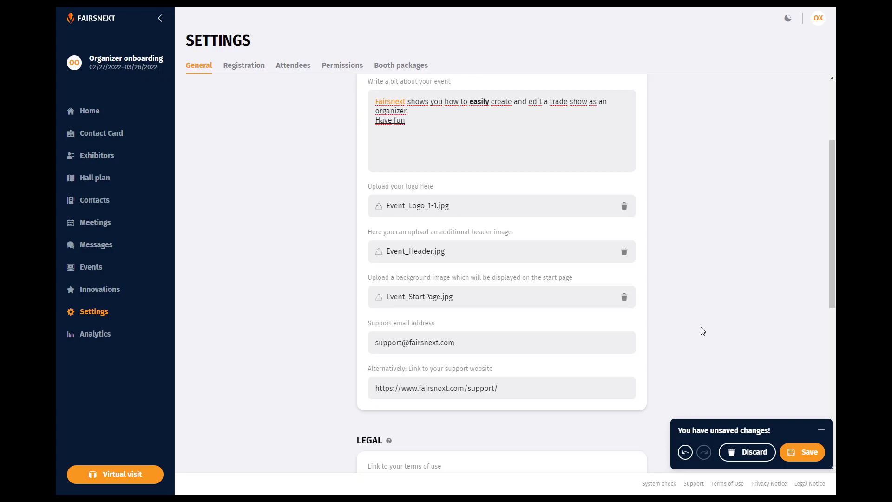
# - Enter the terms-of-use, privacy-policy and legal-notice URLs in the LEGAL section
pyautogui.scroll(-7, 702, 331)
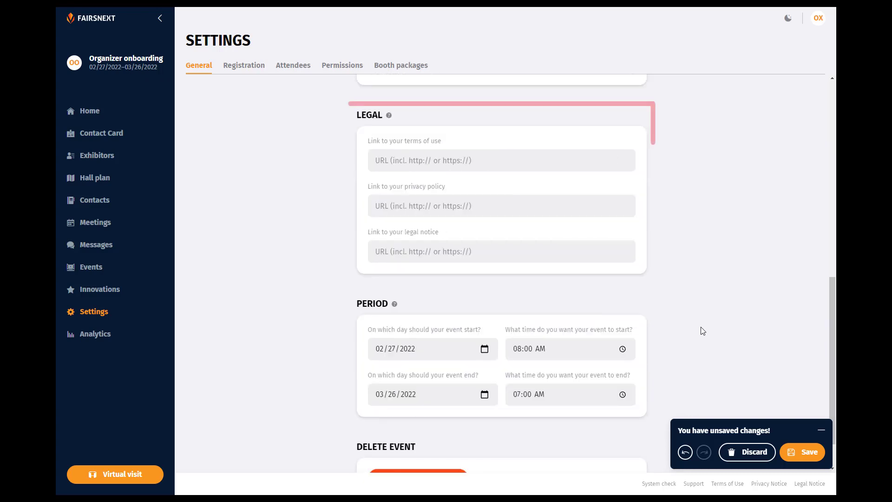
pyautogui.click(444, 160)
pyautogui.write('https://www.fairsnext.com/terms/')
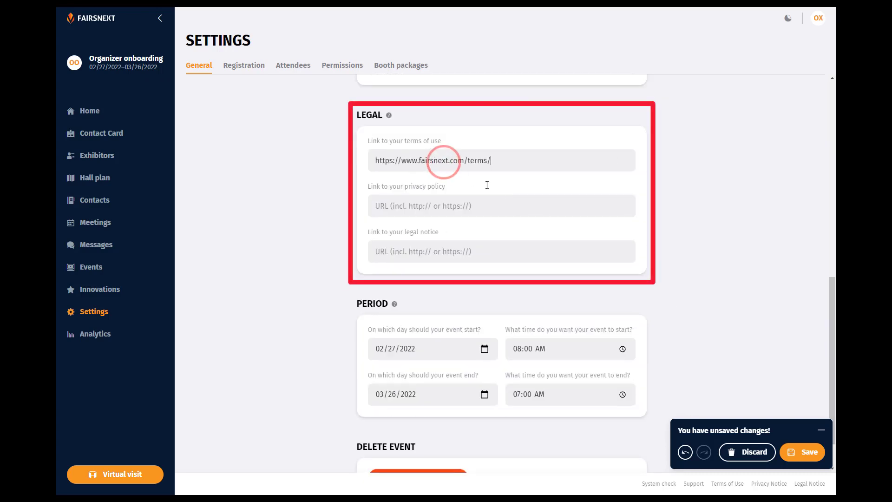
pyautogui.click(519, 202)
pyautogui.write('https://www.fairsnext.com/terms/privacy')
pyautogui.click(575, 255)
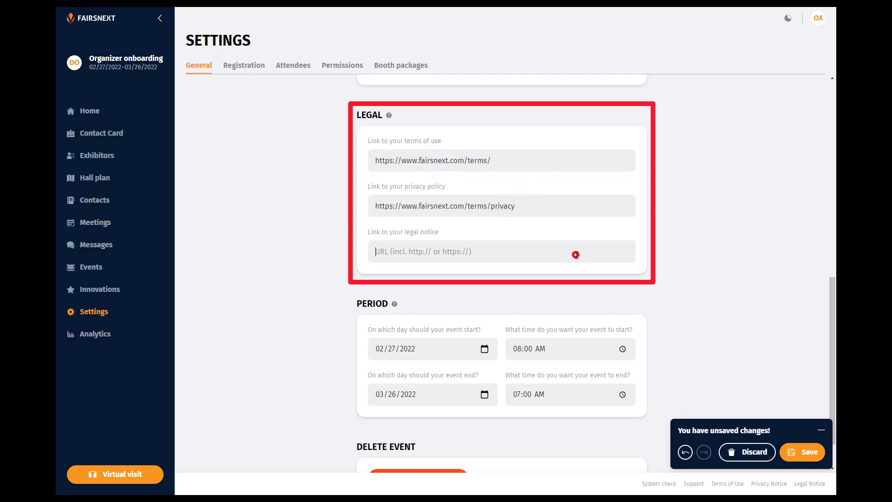
pyautogui.write('https://www.fairsnext.com/impressum/')
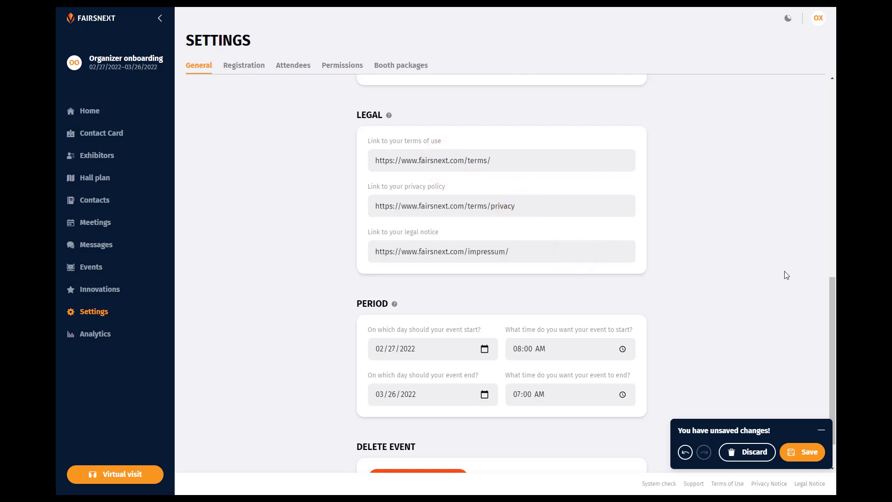
# - Check the event start date and time, save the settings, and switch to Registration
pyautogui.scroll(-1, 785, 271)
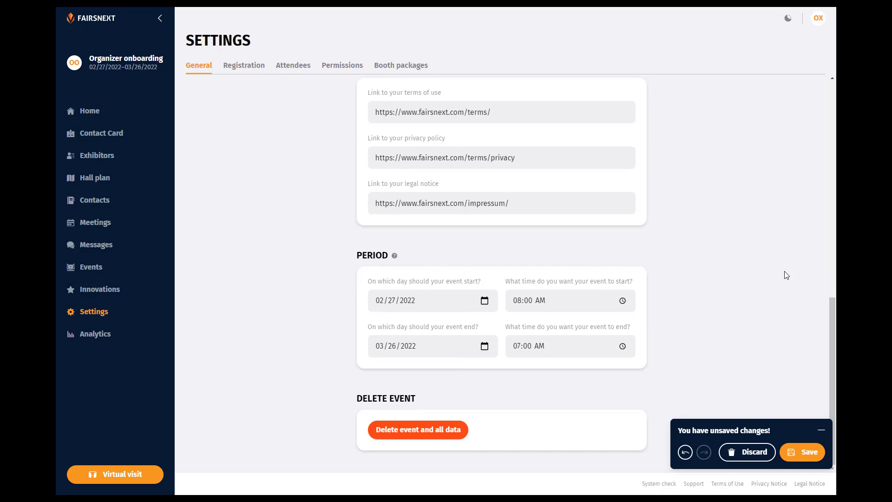
pyautogui.click(484, 301)
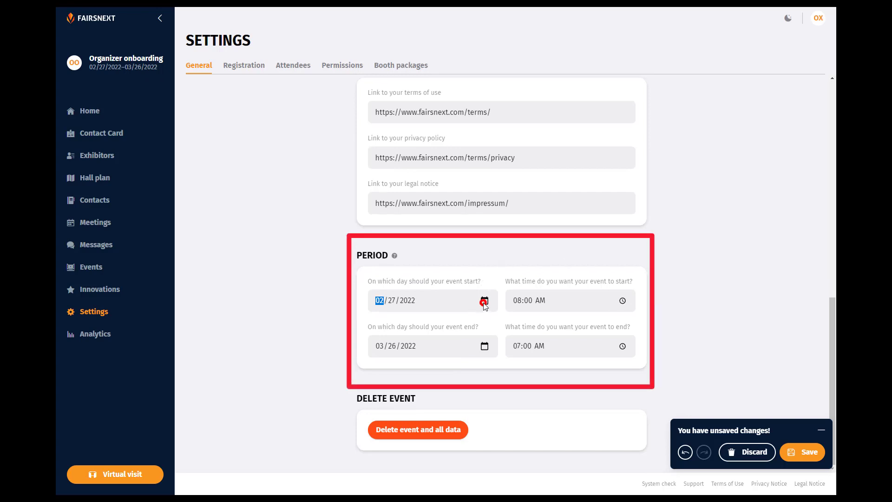
pyautogui.click(622, 301)
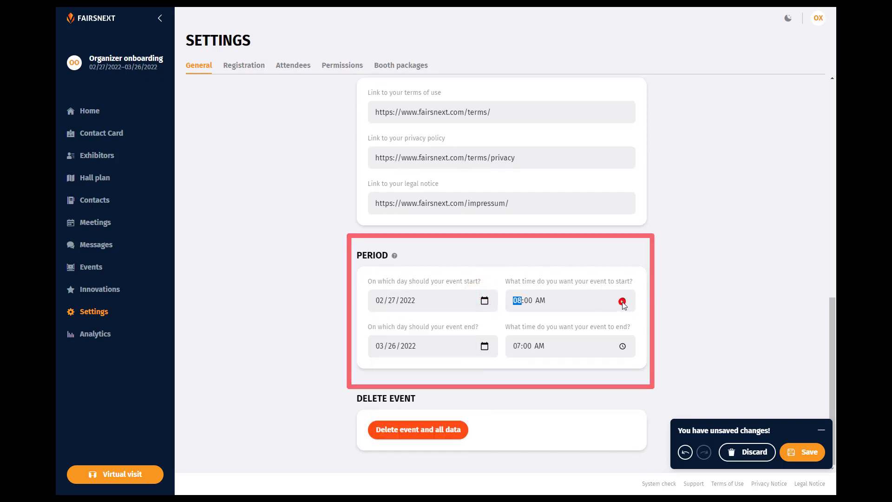
pyautogui.click(723, 292)
pyautogui.click(805, 453)
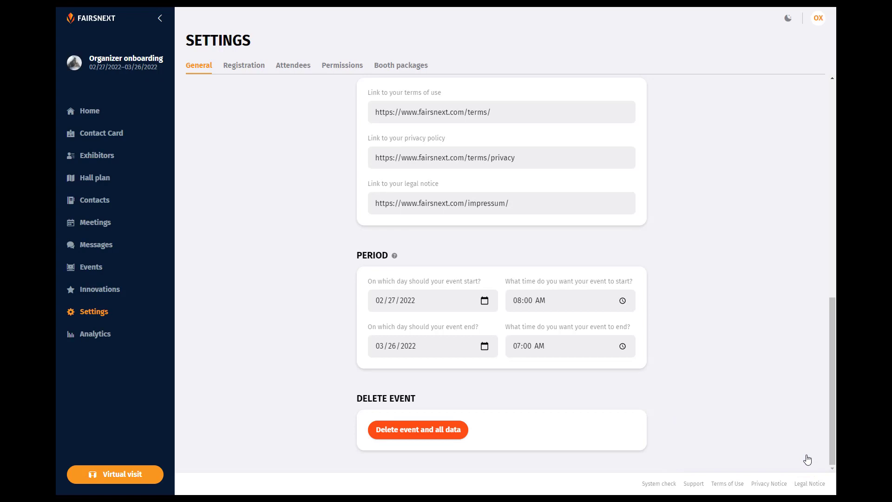
pyautogui.click(251, 68)
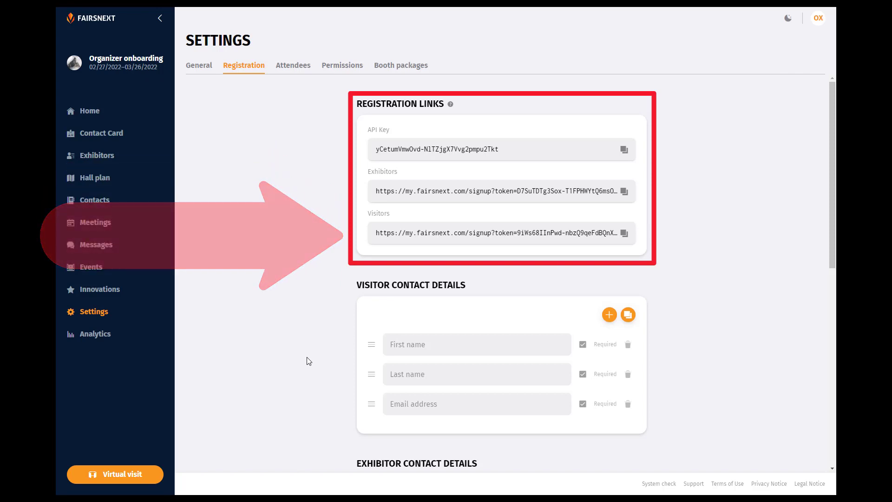
# - Scroll down to the Visitor and Exhibitor Contact Details sections of Registration
pyautogui.scroll(-4, 302, 330)
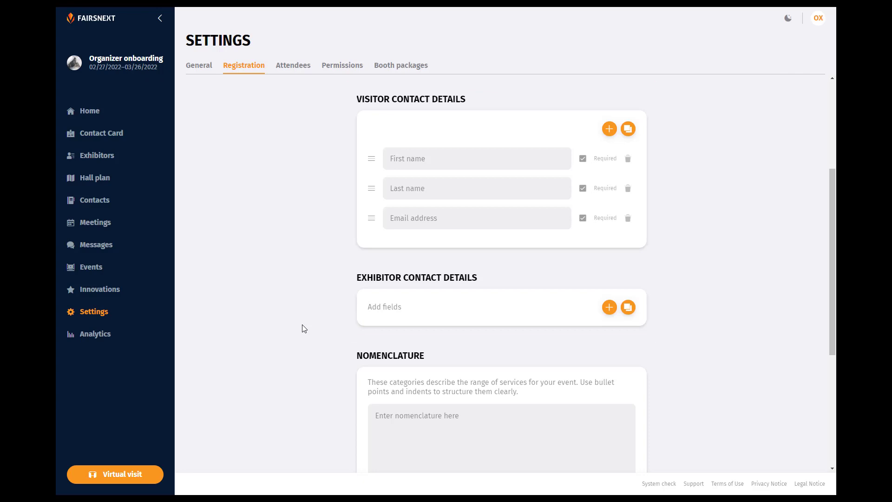
# - Add a City field and an optional custom field named 'Company' to visitor contact details
pyautogui.click(608, 130)
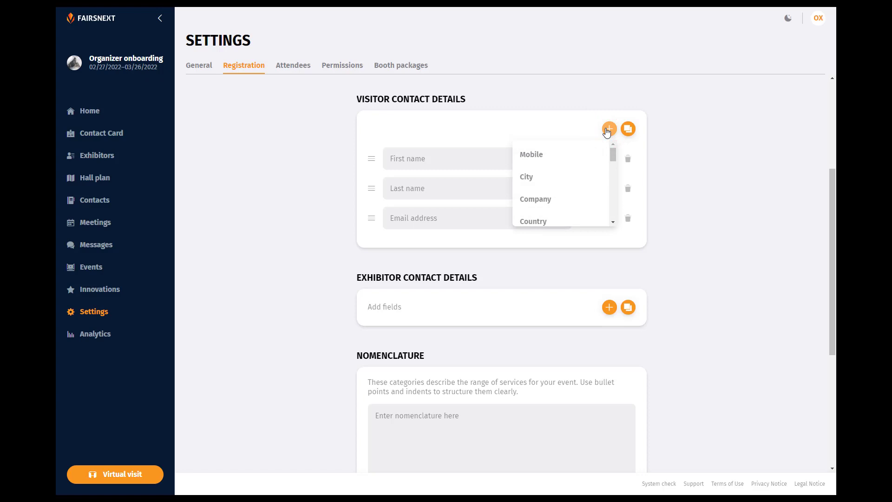
pyautogui.click(558, 177)
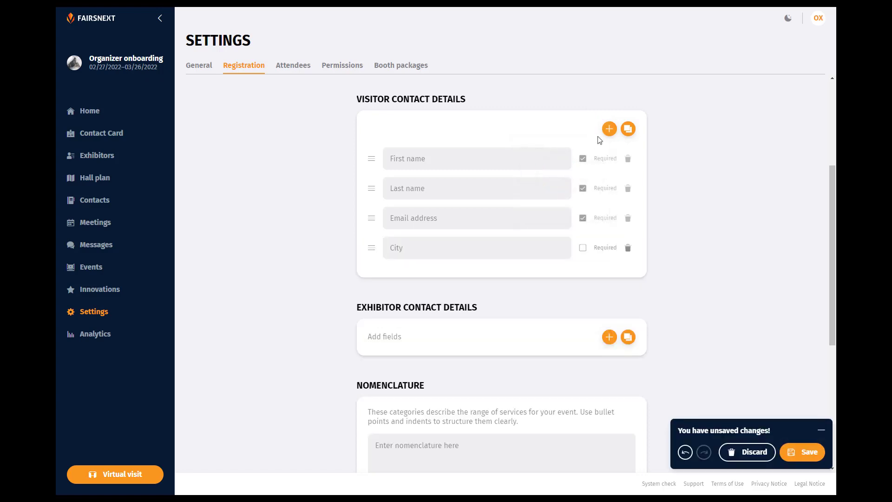
pyautogui.click(608, 128)
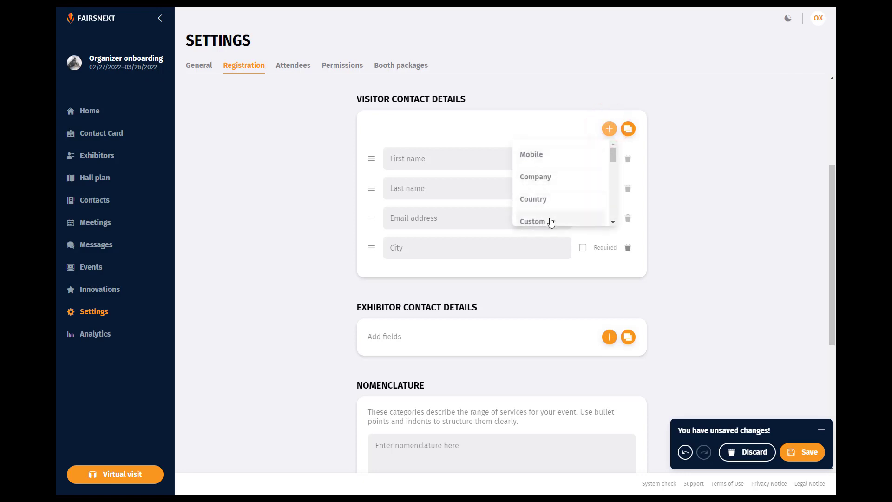
pyautogui.click(551, 222)
pyautogui.doubleClick(428, 276)
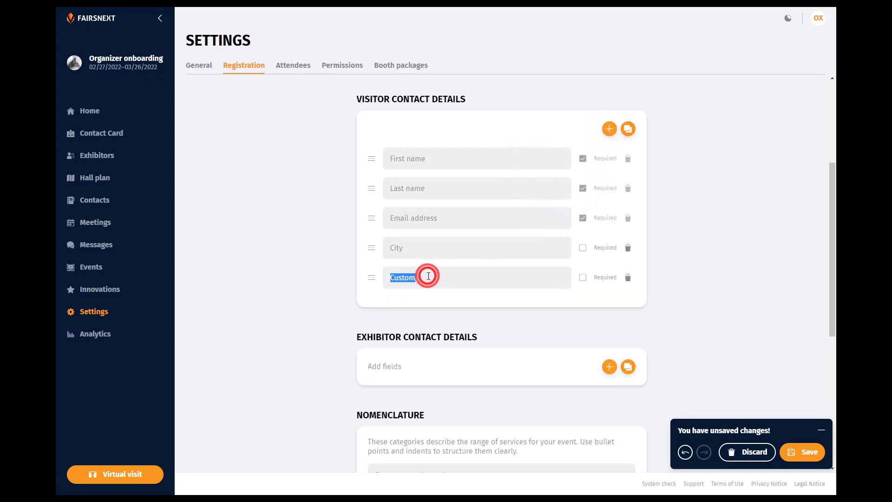
pyautogui.write('Company')
pyautogui.click(584, 278)
pyautogui.click(583, 278)
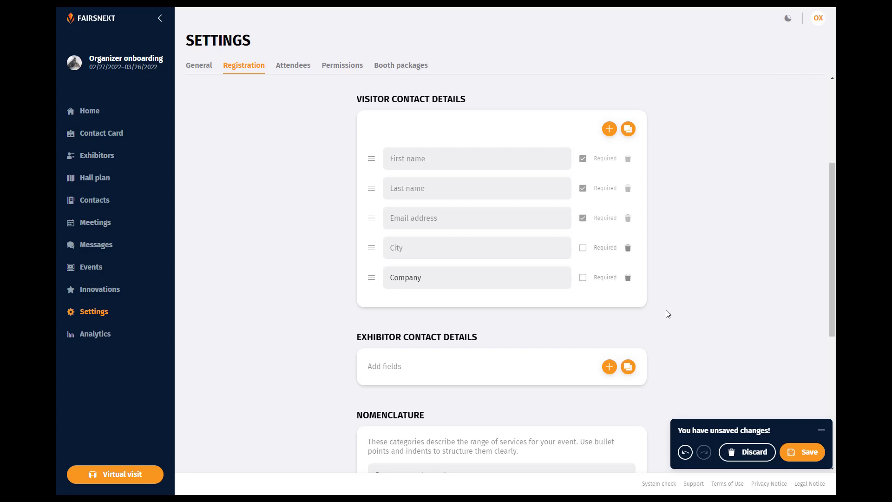
# - Add a City field to exhibitor contact details, then remove it to leave the list empty
pyautogui.click(609, 367)
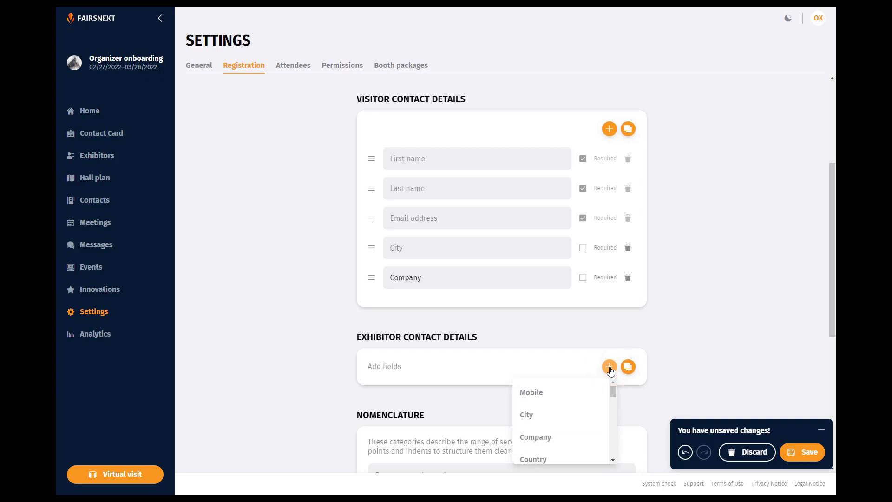
pyautogui.click(568, 416)
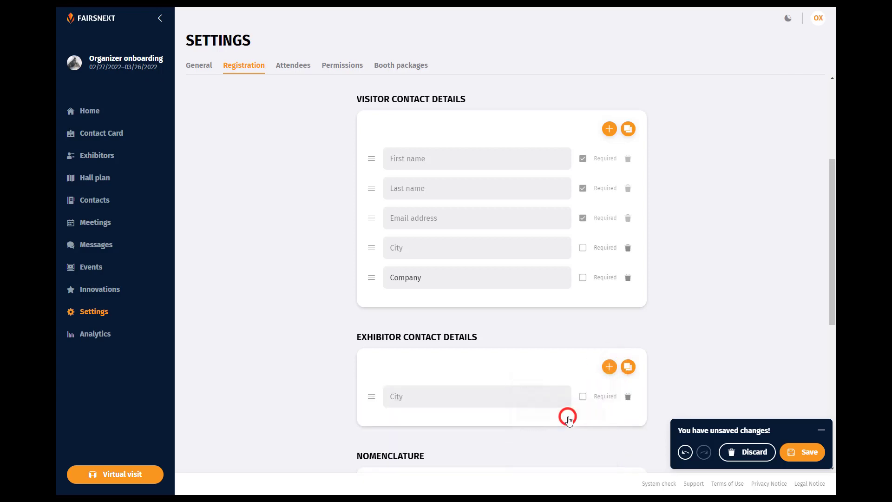
pyautogui.click(586, 396)
pyautogui.click(628, 396)
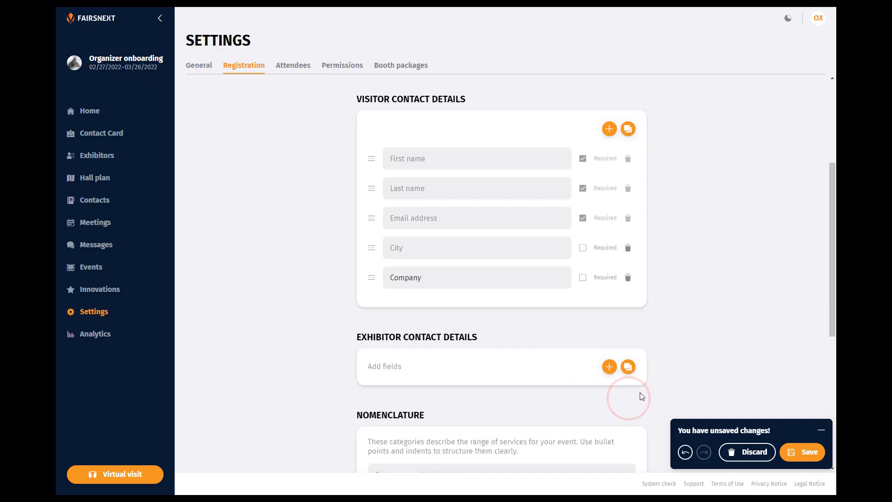
# - Paste the nested service-category nomenclature list and the required checkbox agreement sentence
pyautogui.scroll(-6, 691, 276)
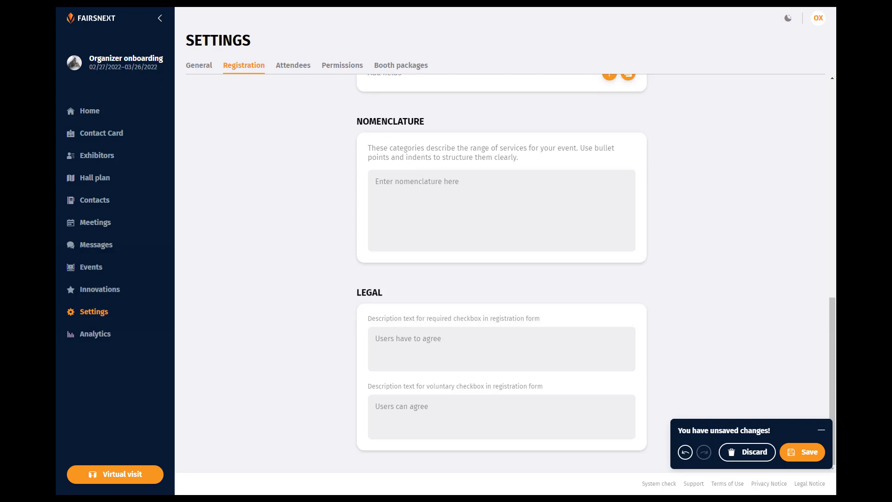
pyautogui.write('Visitor Registration Virtual visit Exhibitors Edit booth Meetings Messages Organizer Attendees Events Hall plan')
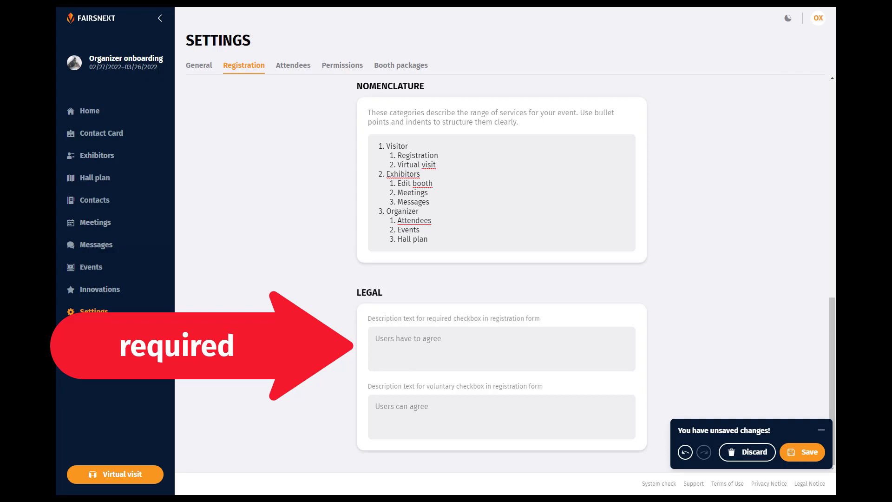
pyautogui.click(407, 341)
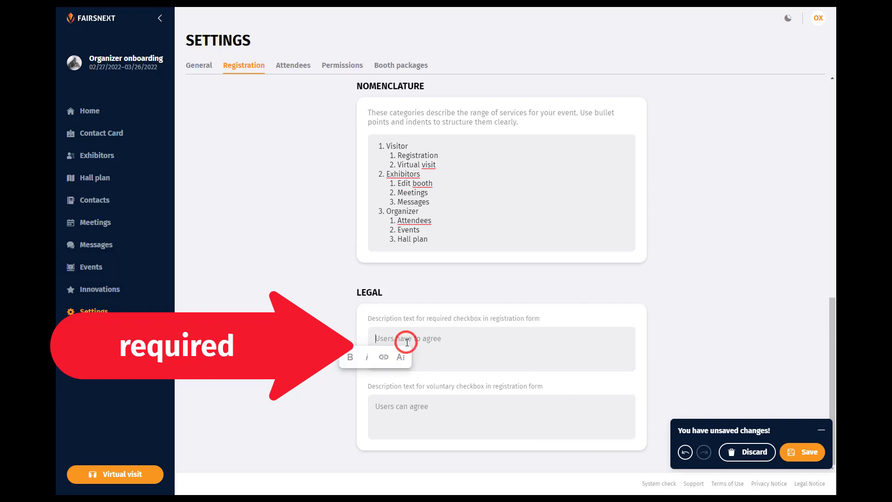
pyautogui.write('I agree to the terms of use and the privacy policy of the organizer.')
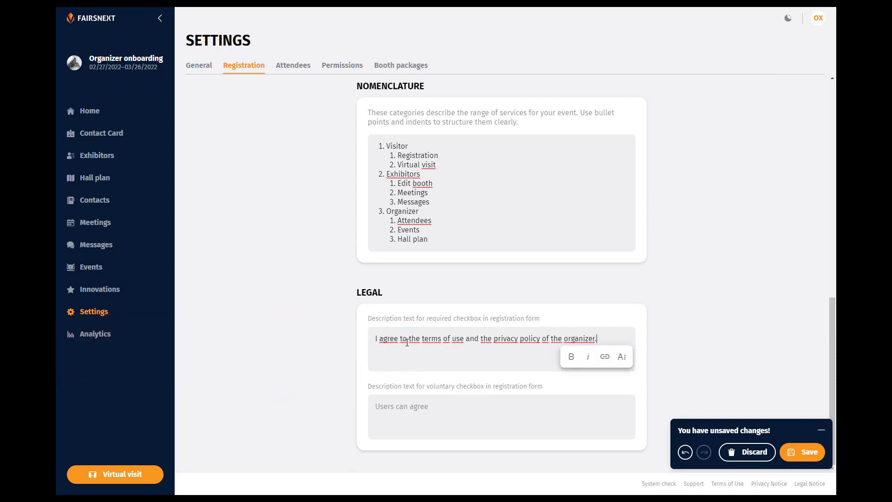
# - Link 'terms of use' and 'privacy policy' in the agreement sentence to their web addresses
pyautogui.moveTo(421, 339); pyautogui.dragTo(463, 341)
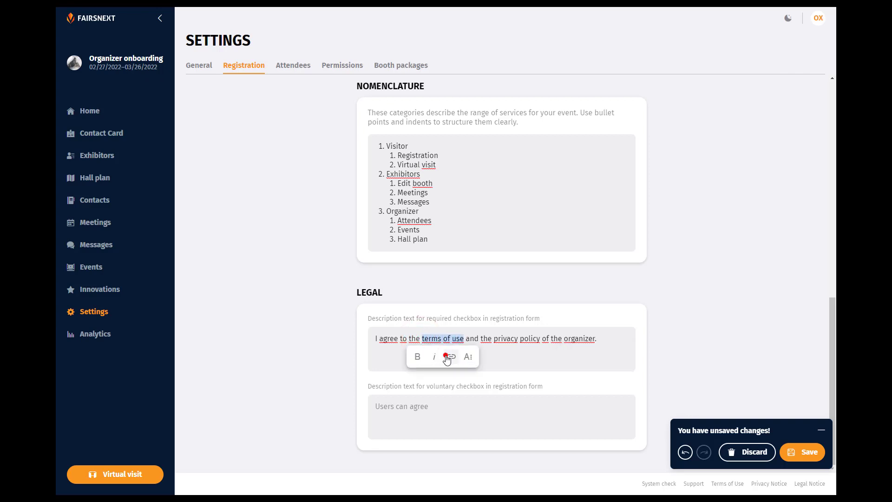
pyautogui.click(447, 357)
pyautogui.write('https://www.fairsnext.com/terms')
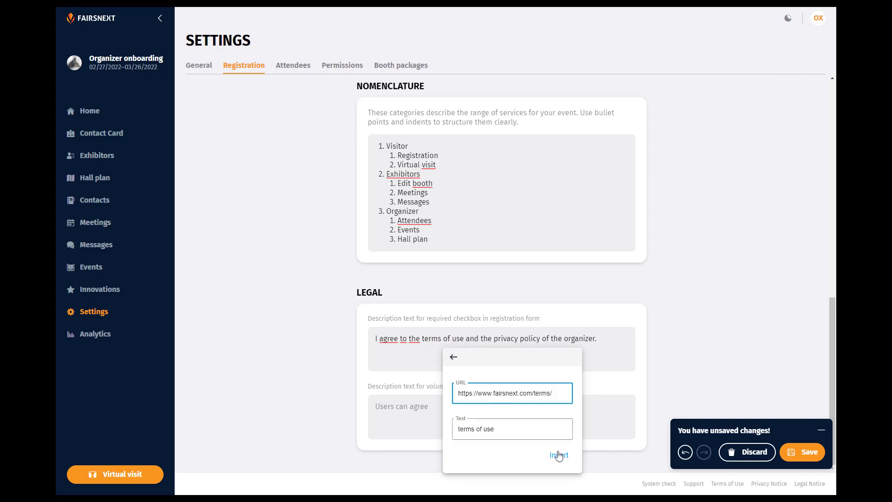
pyautogui.click(559, 455)
pyautogui.moveTo(494, 339); pyautogui.dragTo(540, 339)
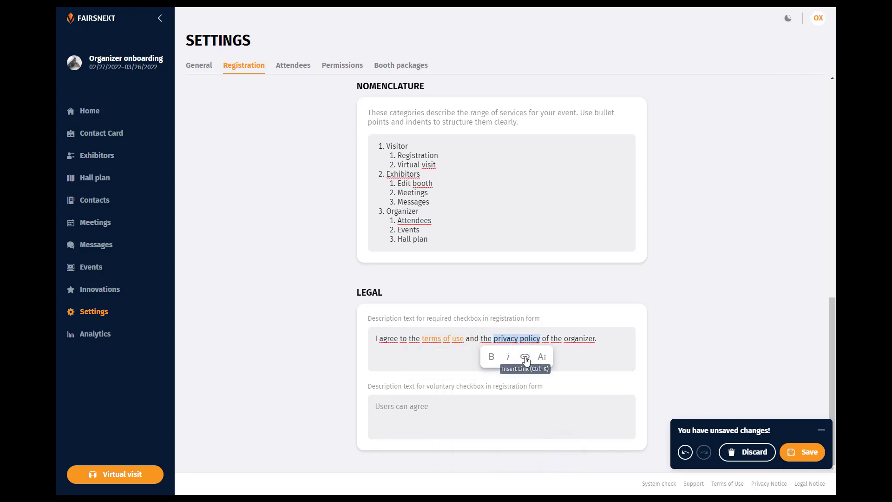
pyautogui.click(527, 356)
pyautogui.hotkey('ctrl', 'v')
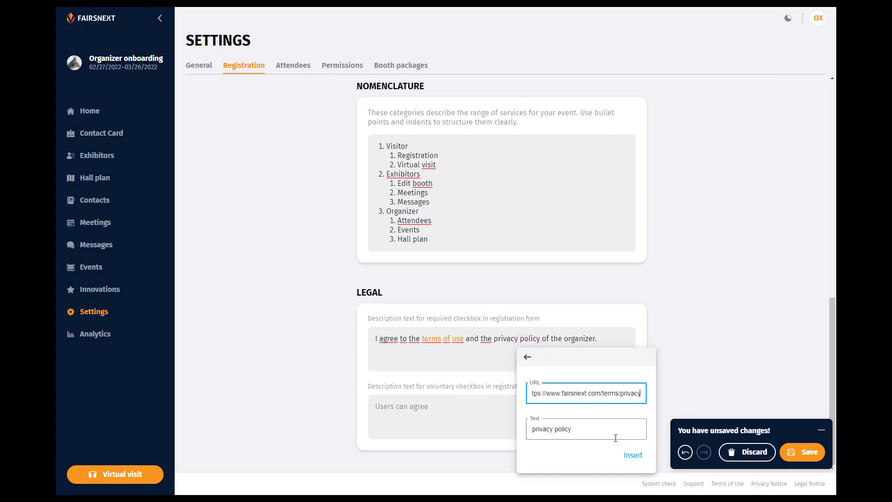
pyautogui.click(633, 455)
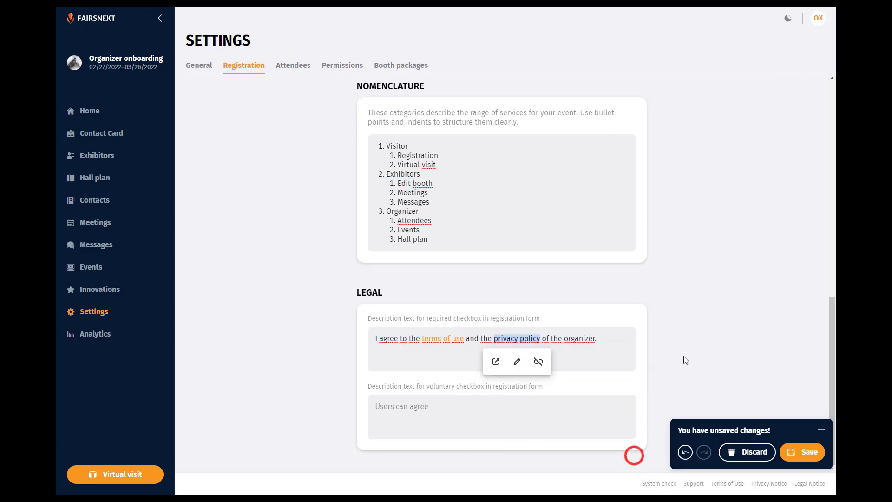
pyautogui.click(715, 299)
# - Enter the newsletter consent sentence for the voluntary checkbox and save the registration settings
pyautogui.click(380, 406)
pyautogui.write('I like to receive the newsletter regularly with updates on the upcoming event')
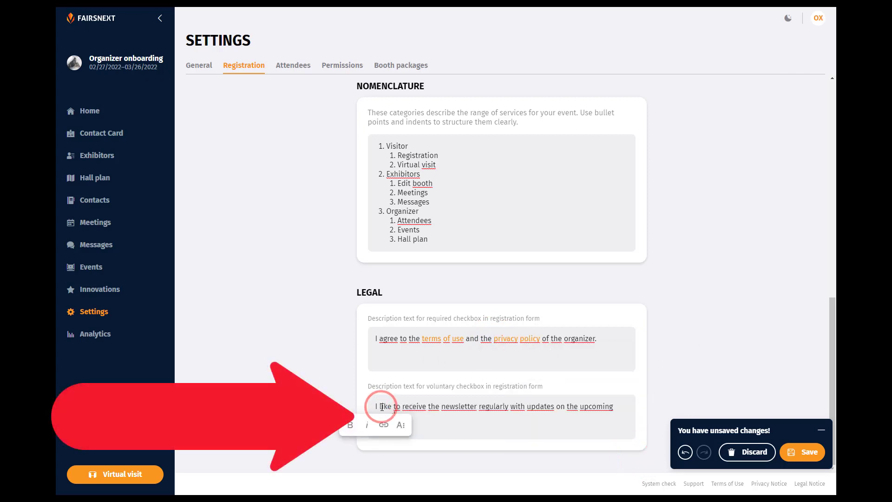
pyautogui.click(756, 358)
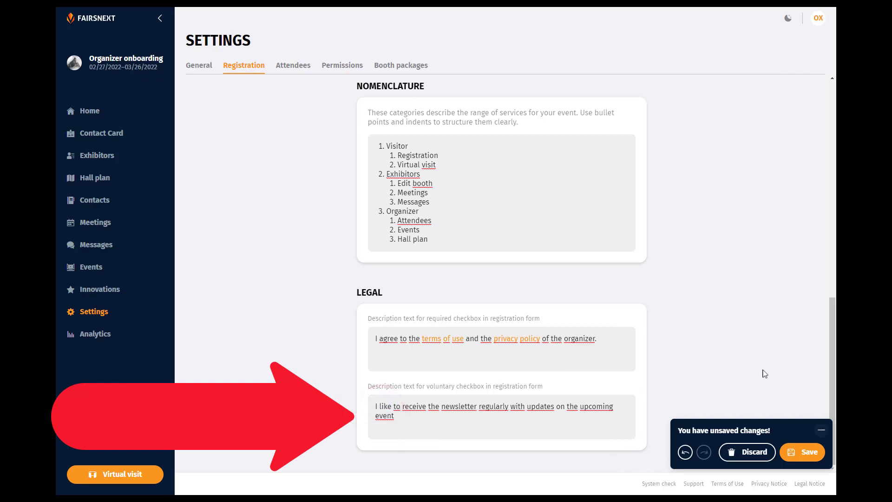
pyautogui.click(810, 454)
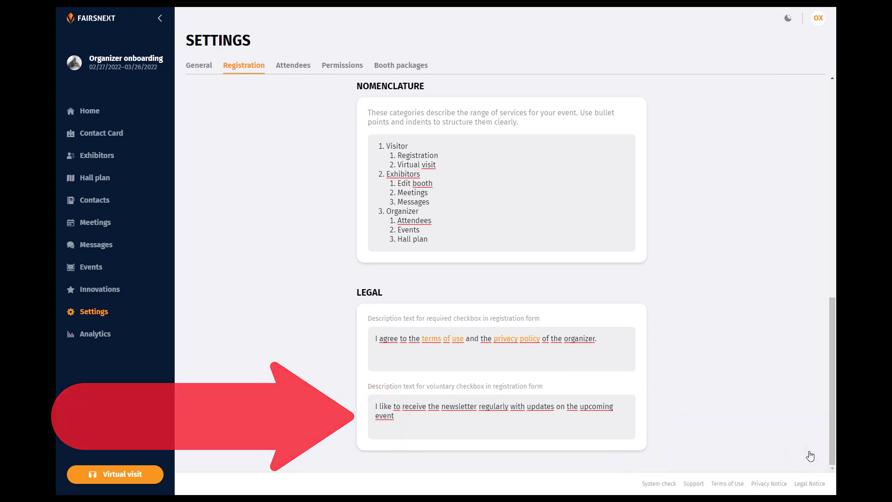
# - Go to the Attendees list and open the Invite Attendee form
pyautogui.click(294, 68)
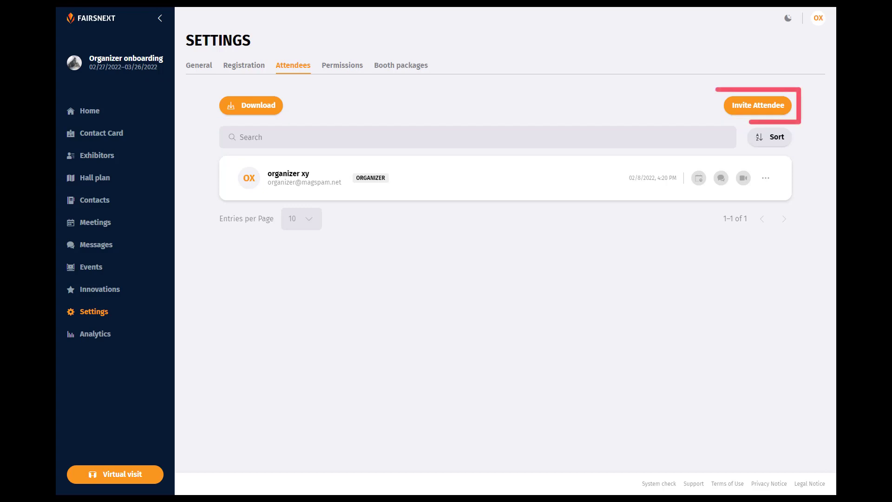
pyautogui.click(769, 110)
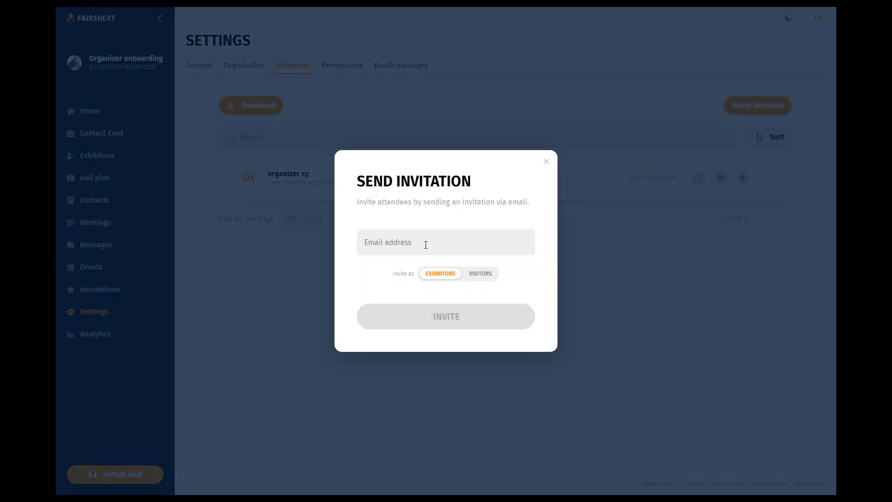
# - Invite both exhibitor e-mail addresses with the Exhibitors role, then go to Permissions
pyautogui.click(425, 245)
pyautogui.press('Return')
pyautogui.click(432, 257)
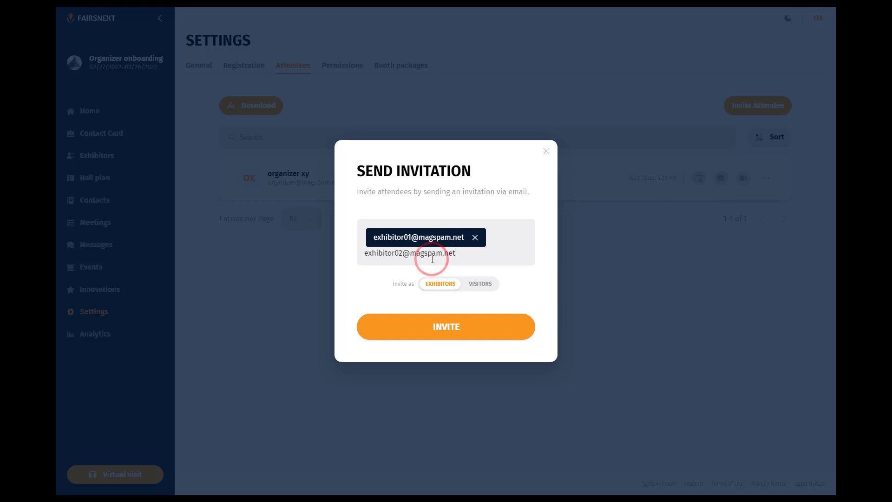
pyautogui.press('Return')
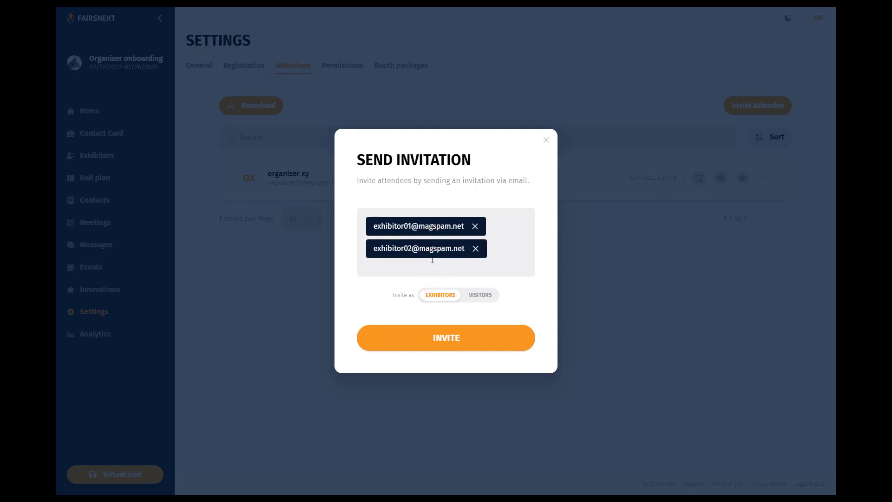
pyautogui.click(479, 295)
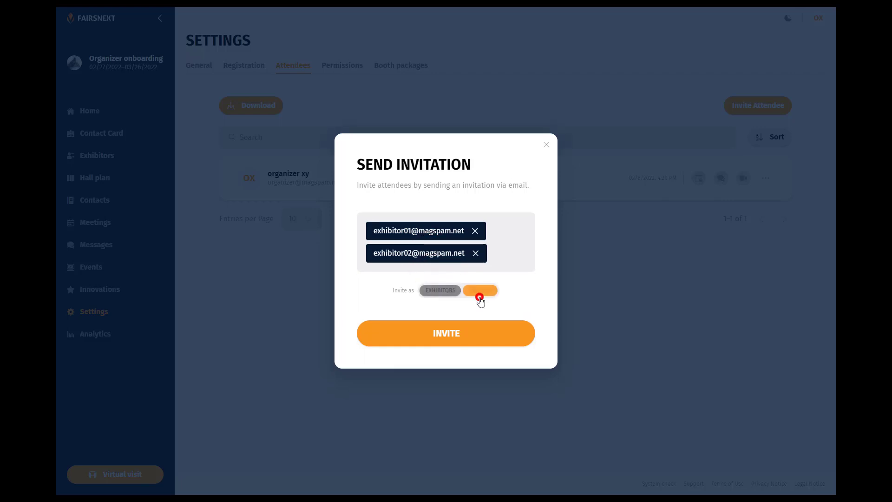
pyautogui.click(441, 296)
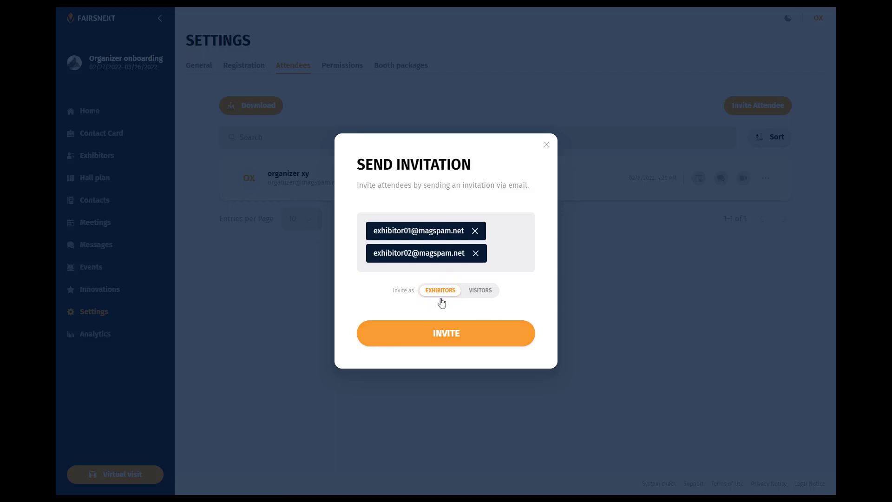
pyautogui.click(449, 333)
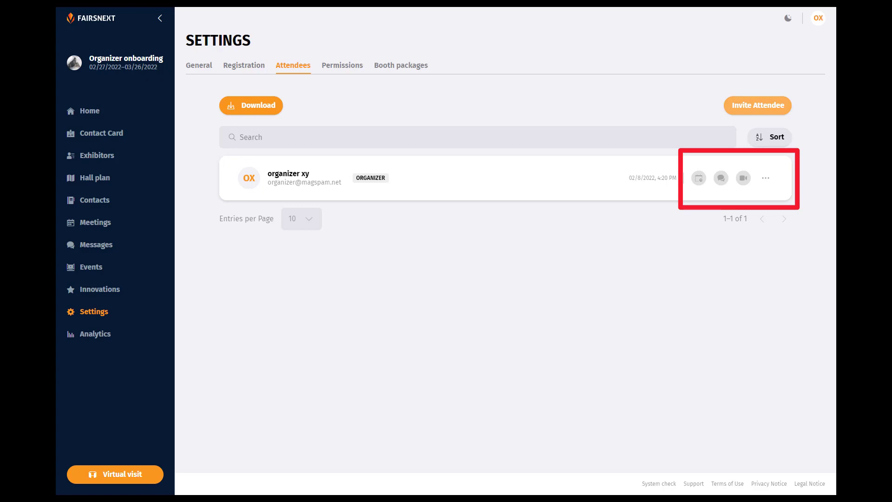
pyautogui.click(340, 72)
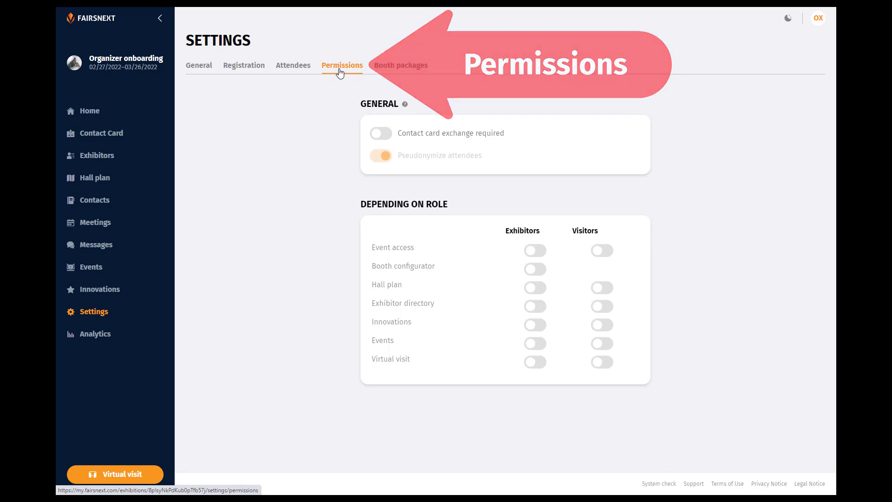
pyautogui.click(384, 134)
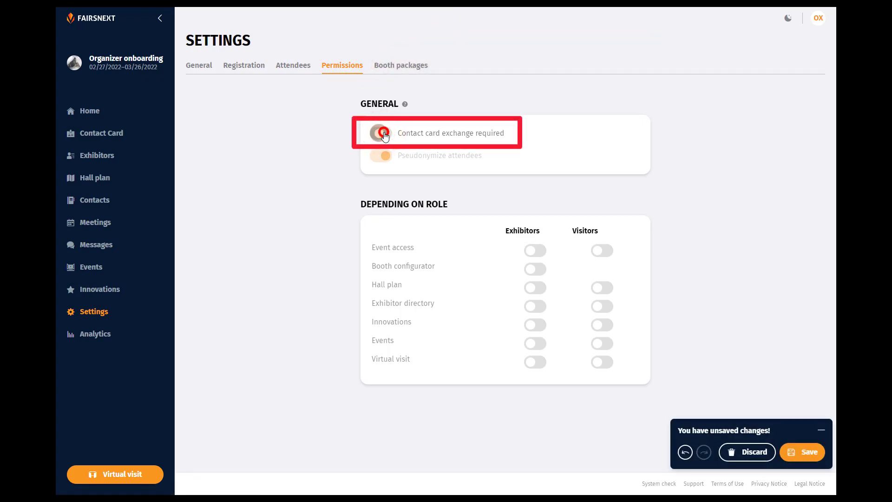
pyautogui.click(383, 134)
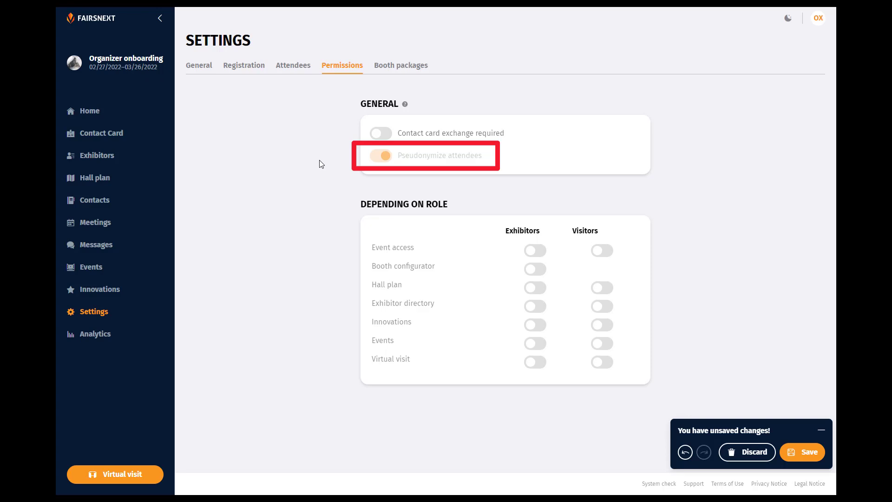
# - Enable exhibitor access, configurator, directory, innovations, events, virtual visit, plus visitor access and virtual visit; save
pyautogui.click(535, 251)
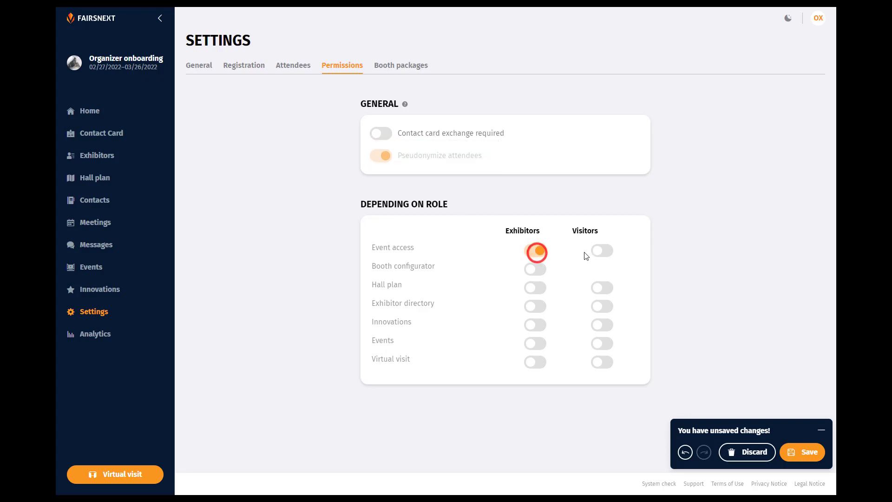
pyautogui.click(601, 251)
pyautogui.click(544, 268)
pyautogui.click(539, 306)
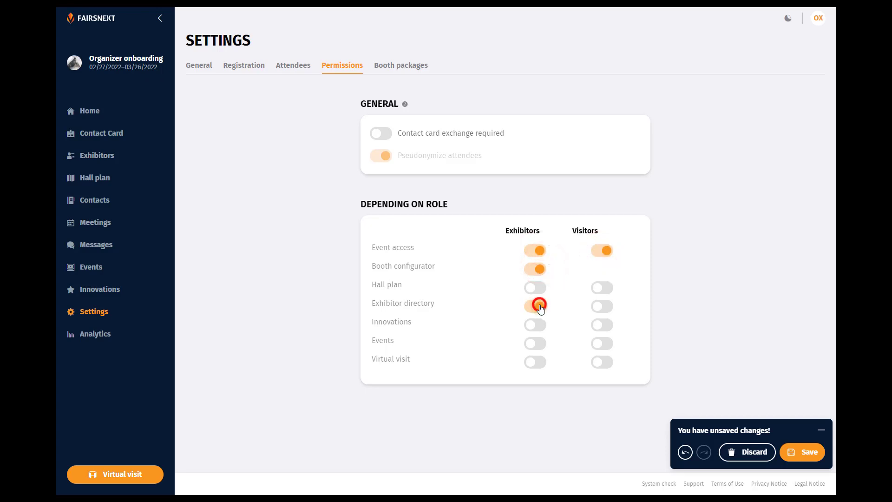
pyautogui.click(539, 325)
pyautogui.click(539, 343)
pyautogui.click(534, 362)
pyautogui.click(601, 363)
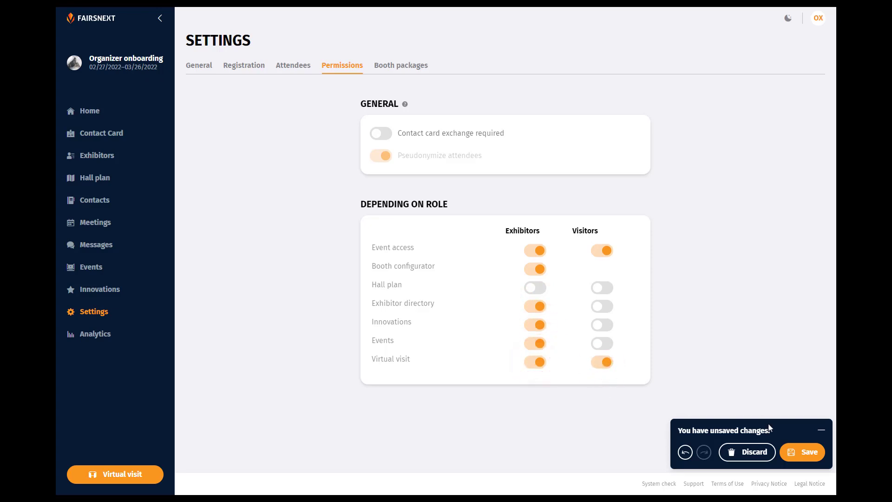
pyautogui.click(795, 451)
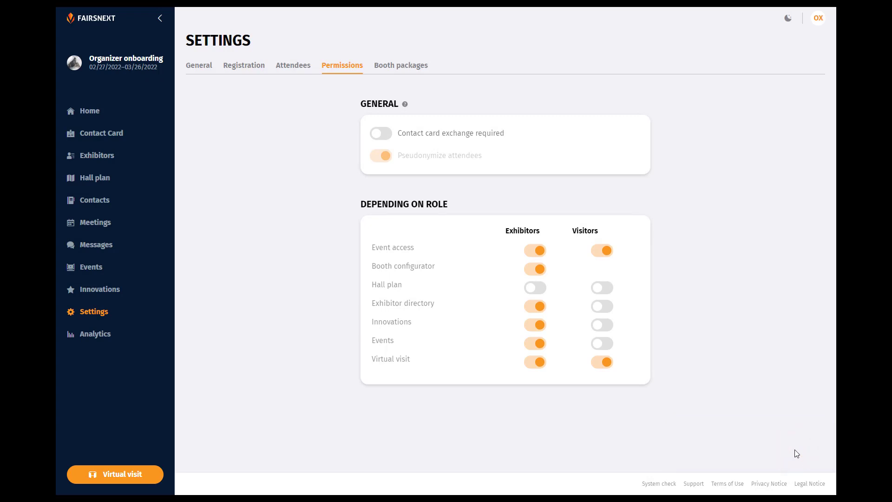
pyautogui.click(405, 66)
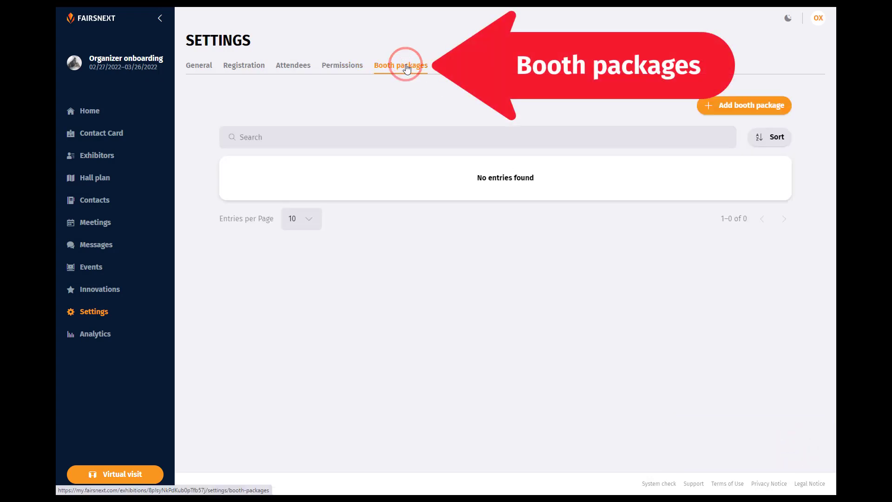
# - Open an empty Create booth package form via 'Add booth package'
pyautogui.click(747, 107)
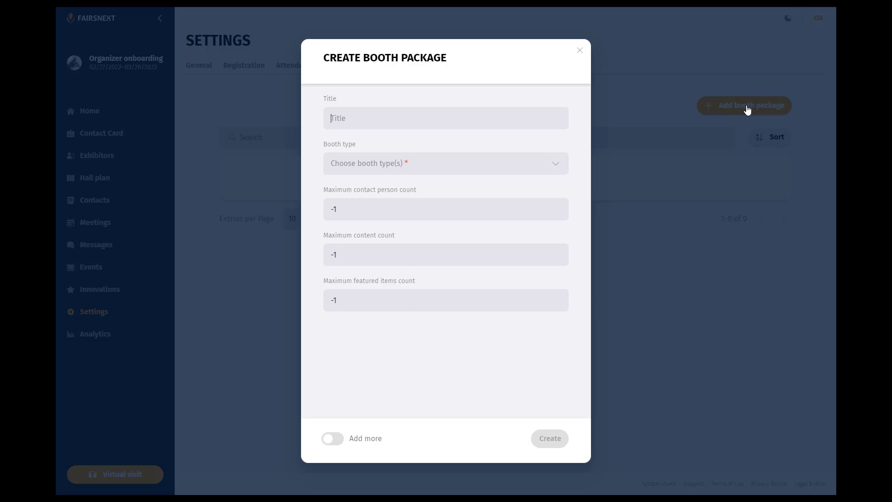
# - Title the new package 'Package M' and set its booth type to Kopfstand
pyautogui.click(489, 115)
pyautogui.write('Package M')
pyautogui.click(545, 164)
pyautogui.click(452, 234)
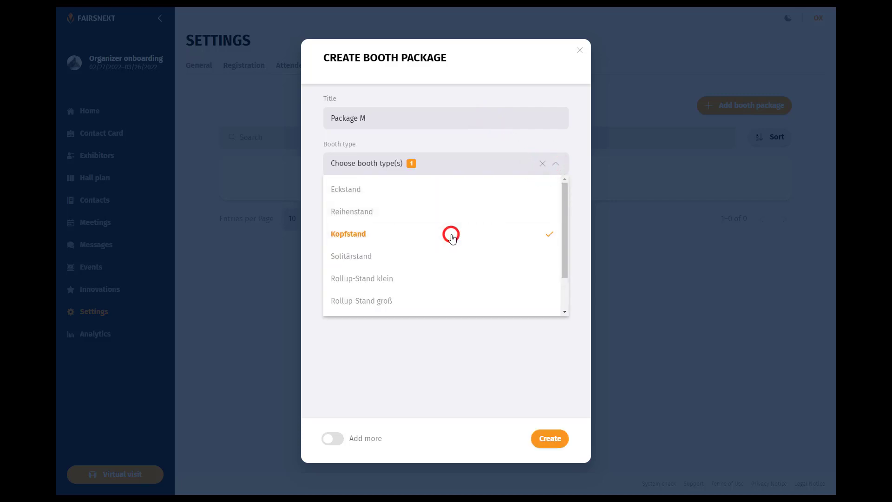
pyautogui.click(555, 165)
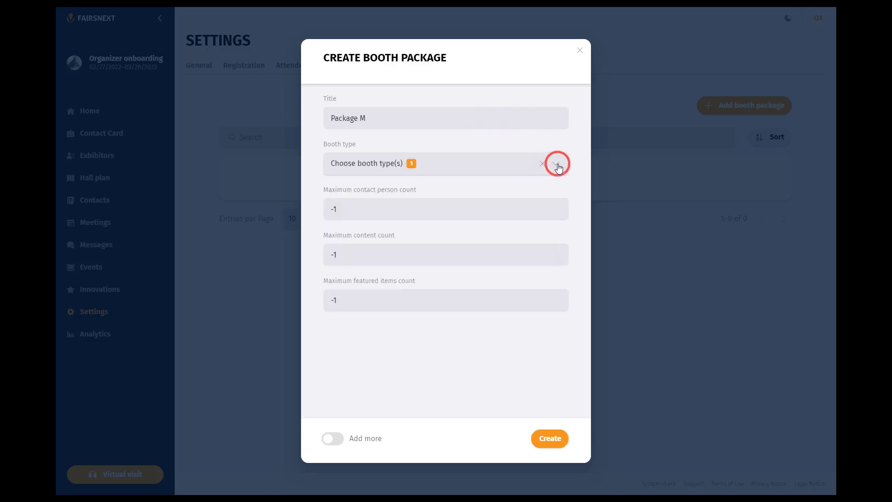
# - Set maximum contact persons to 3, maximum contents to 5 and maximum featured items to 5
pyautogui.click(560, 206)
pyautogui.click(559, 206)
pyautogui.click(559, 206)
pyautogui.click(559, 208)
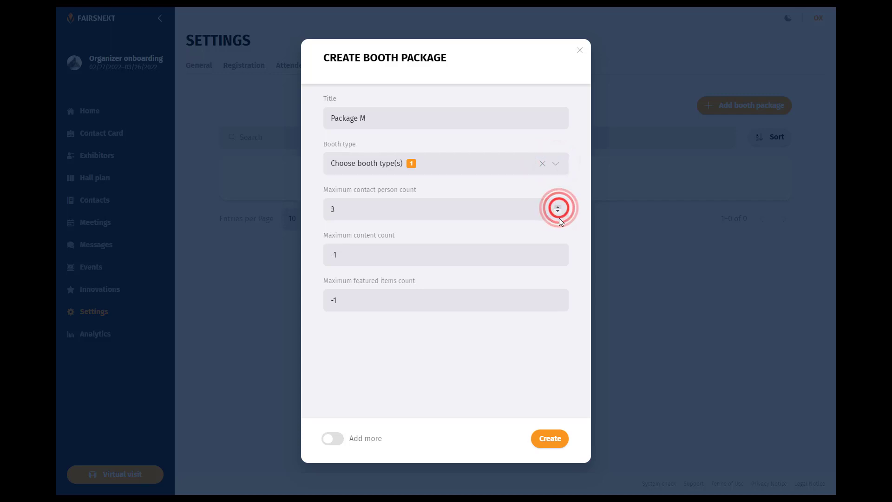
pyautogui.click(558, 253)
pyautogui.click(558, 253)
pyautogui.click(558, 252)
pyautogui.click(558, 253)
pyautogui.click(558, 253)
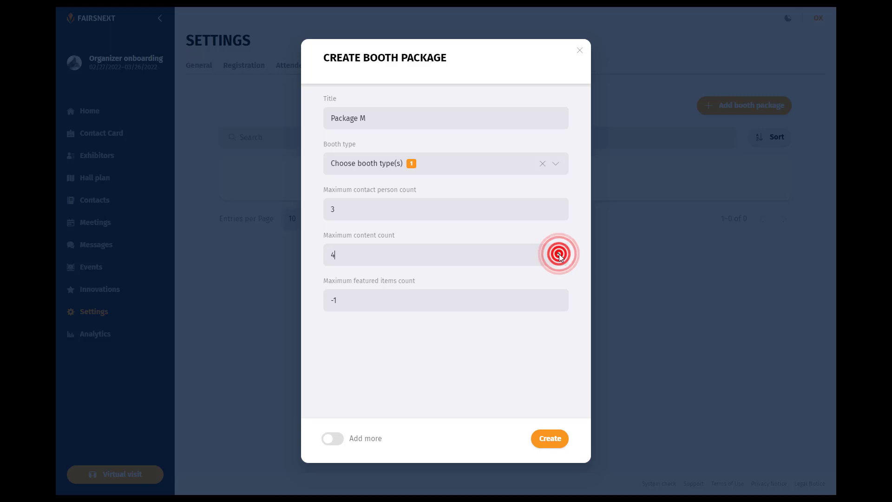
pyautogui.click(558, 253)
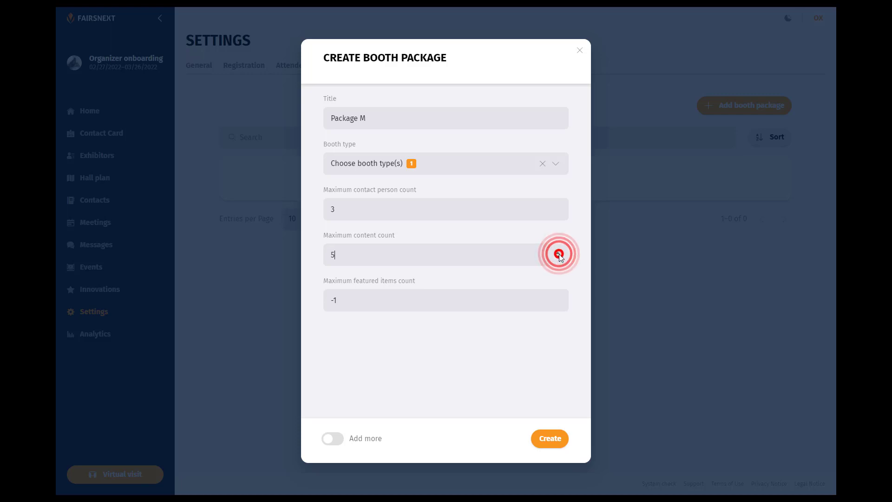
pyautogui.click(559, 298)
pyautogui.click(558, 298)
pyautogui.click(559, 298)
pyautogui.click(559, 298)
pyautogui.click(558, 299)
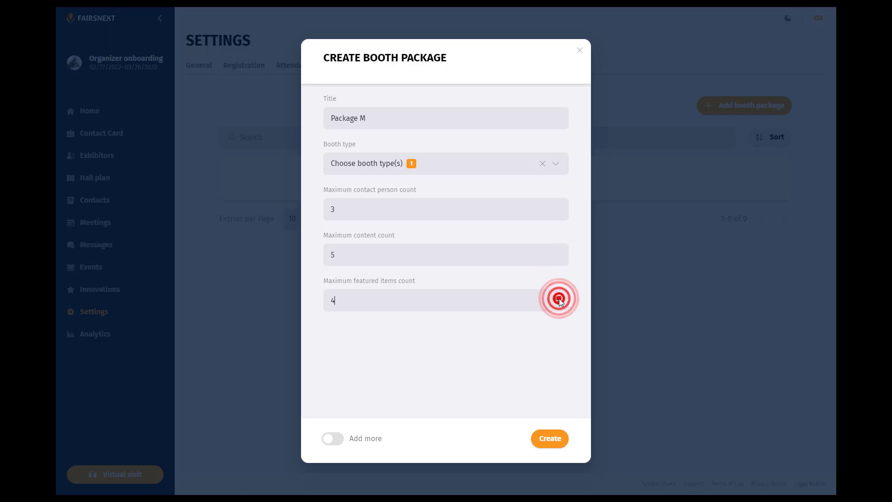
pyautogui.click(558, 299)
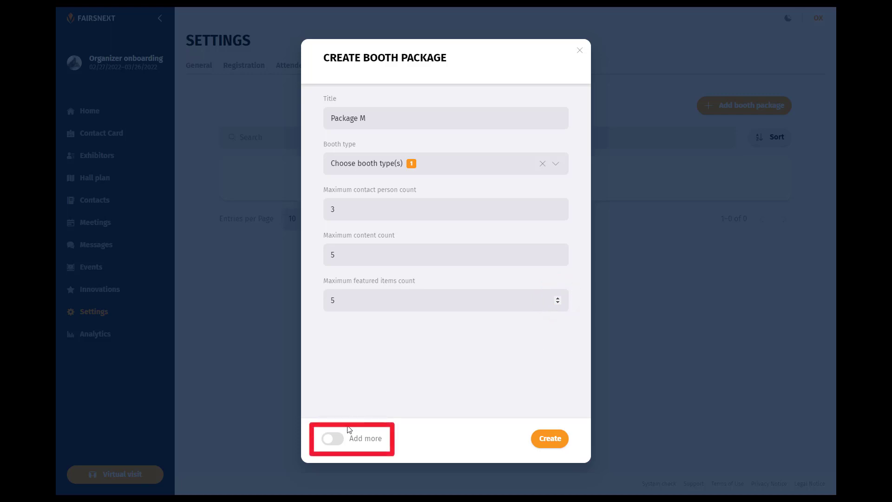
# - Leave 'keep form open' unchecked and create the Package M booth package
pyautogui.click(337, 439)
pyautogui.click(337, 438)
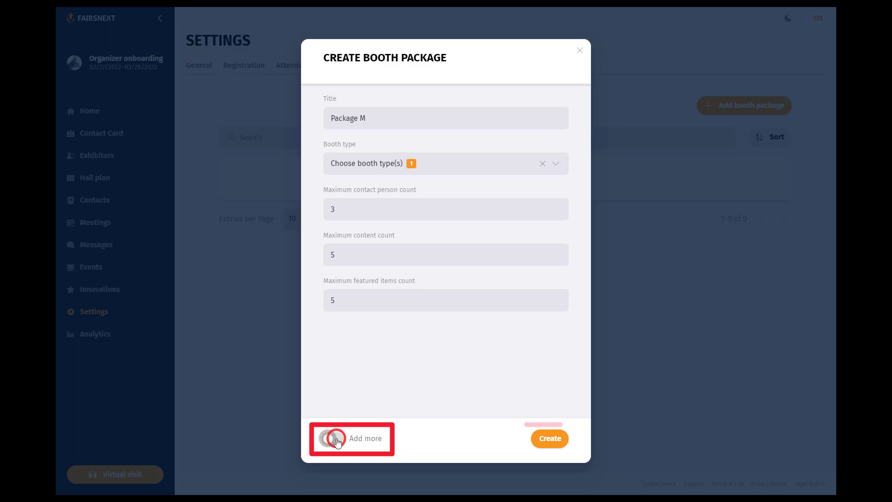
pyautogui.click(558, 445)
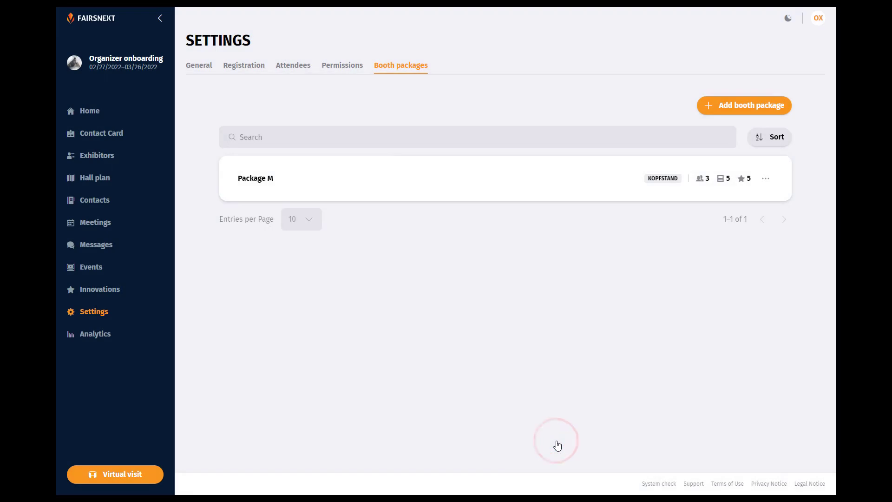